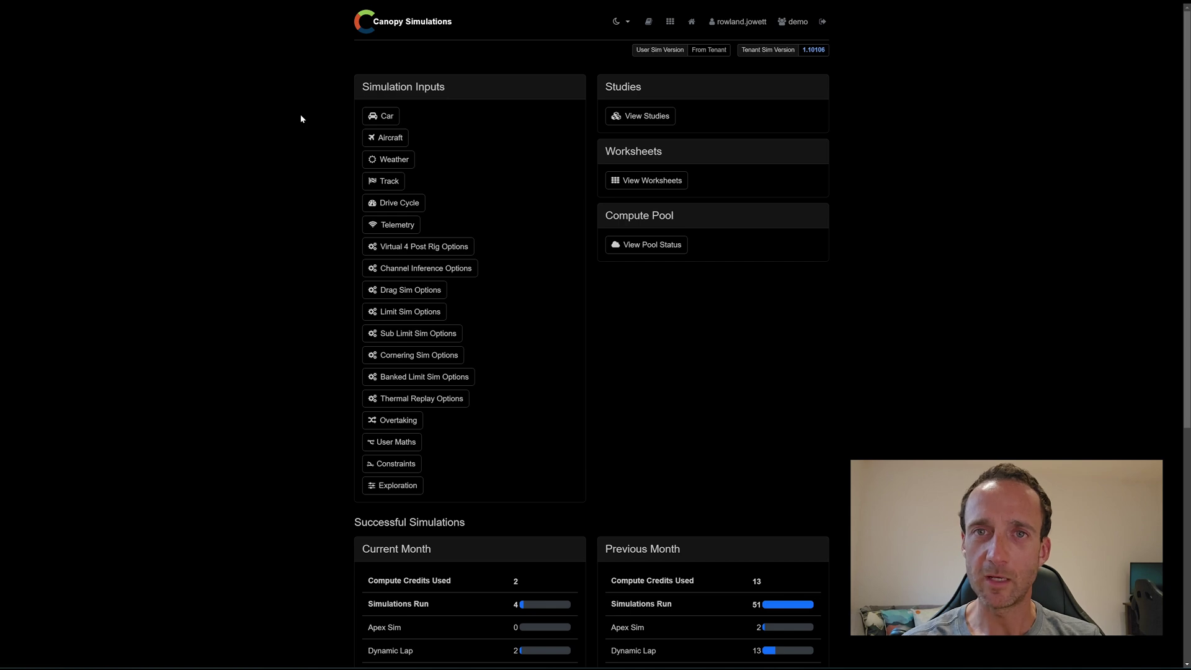
Stage the Canopy F1 Car 2023 car config and the default weather "25 deg, dry" for a new study
click(383, 116)
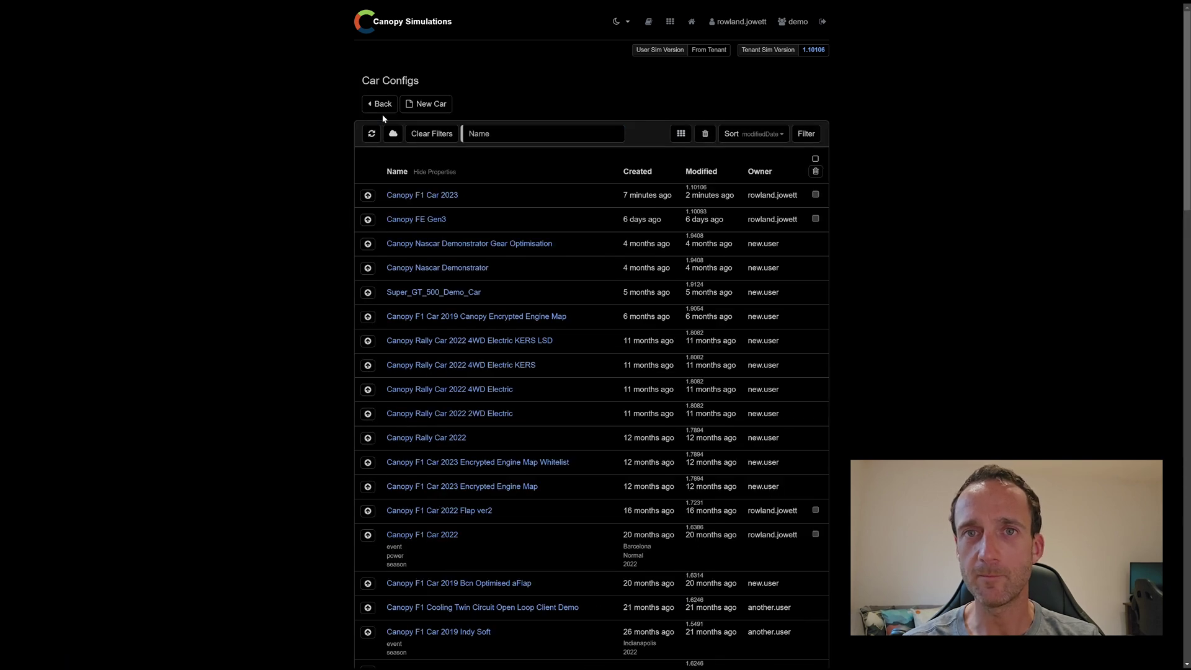
click(371, 193)
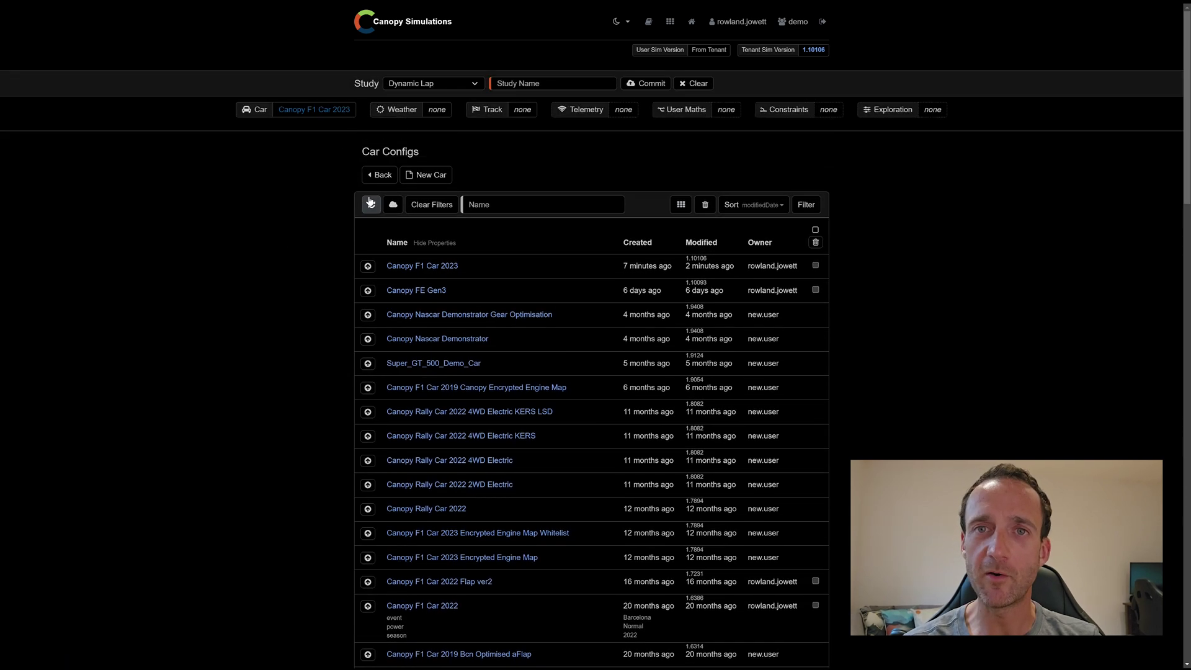
click(398, 109)
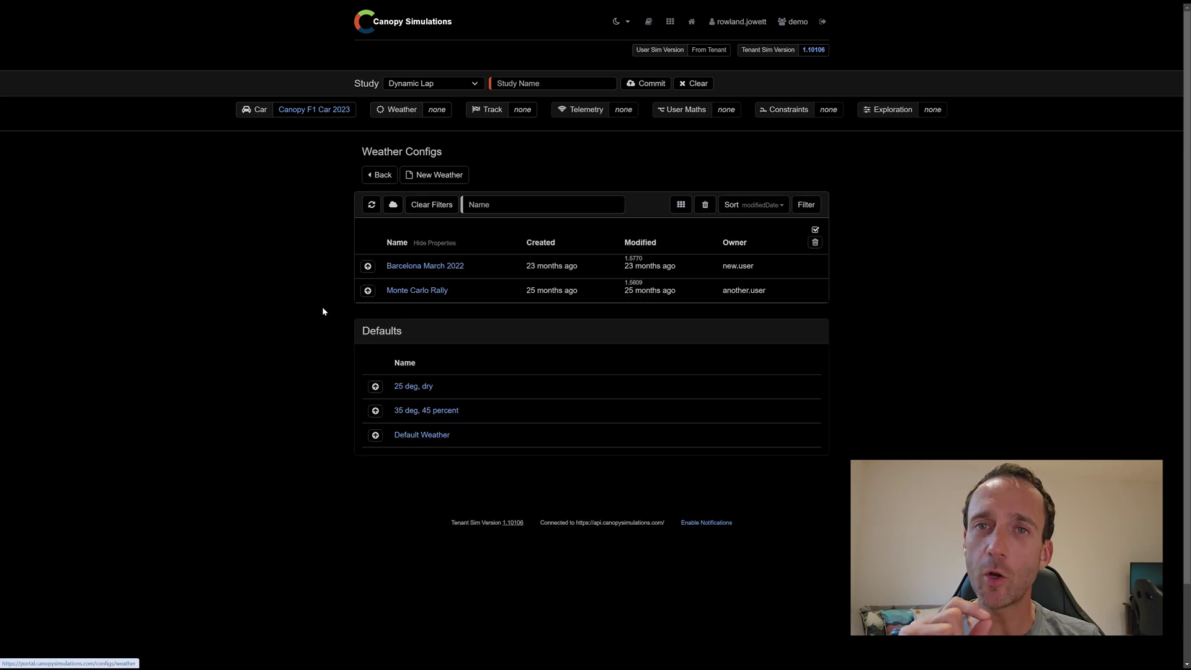
click(375, 386)
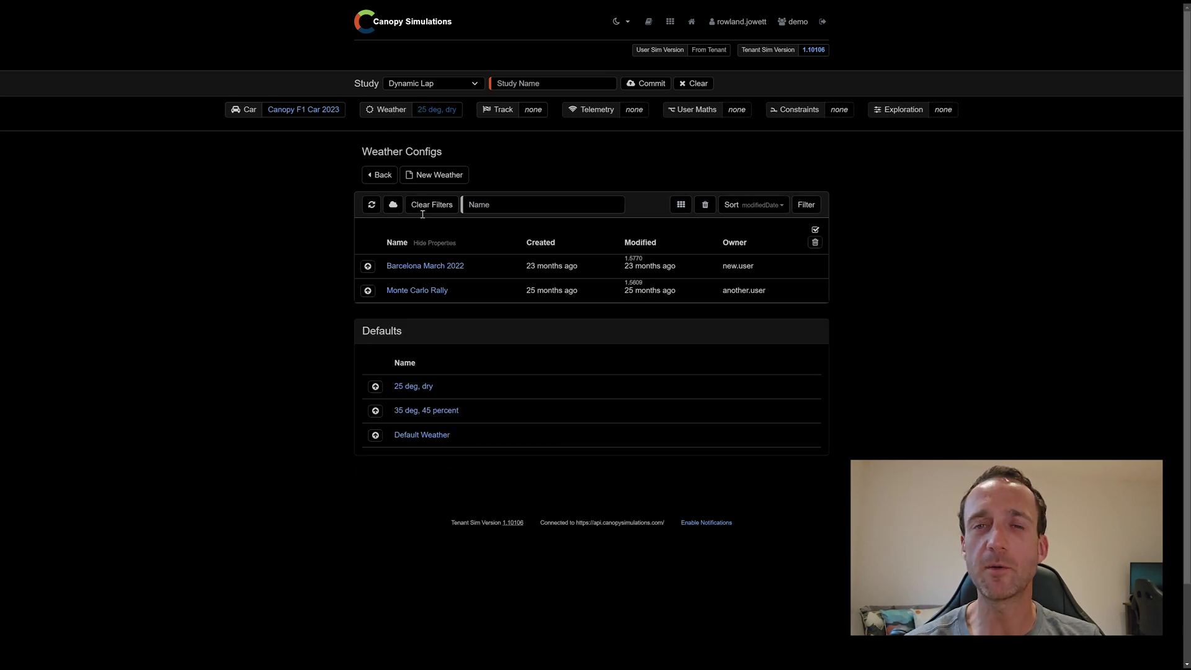
Stage the default Barcelona-F1 track for the study
click(501, 118)
scroll(319, 307, down, 5)
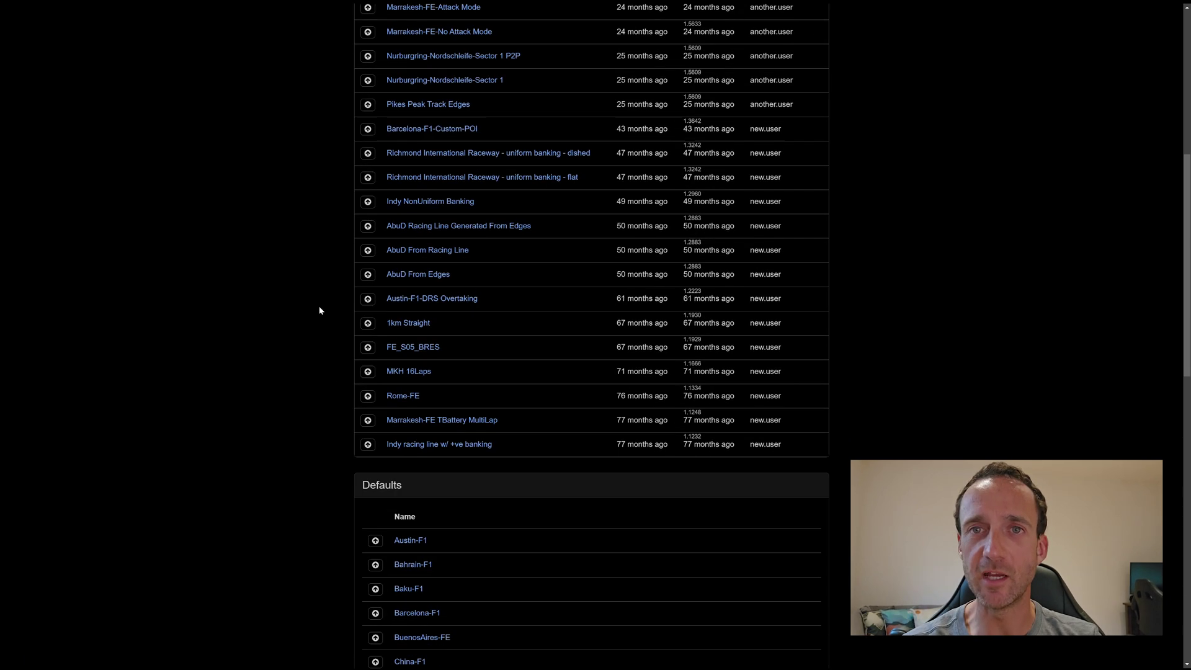
scroll(321, 314, down, 3)
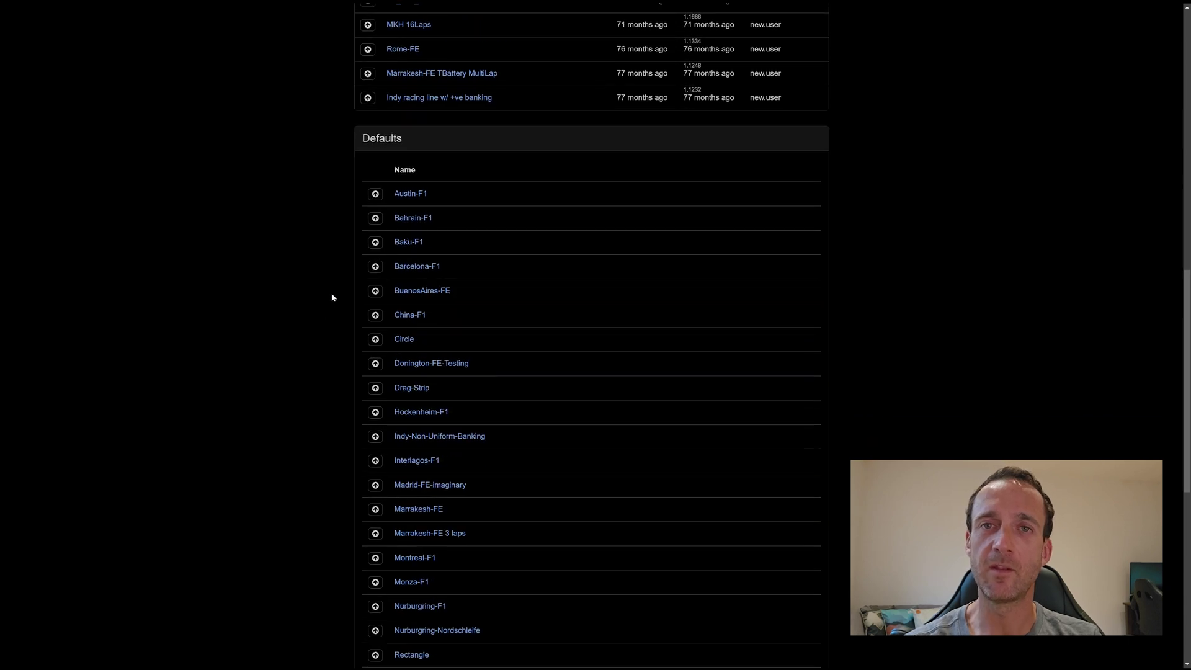
click(375, 267)
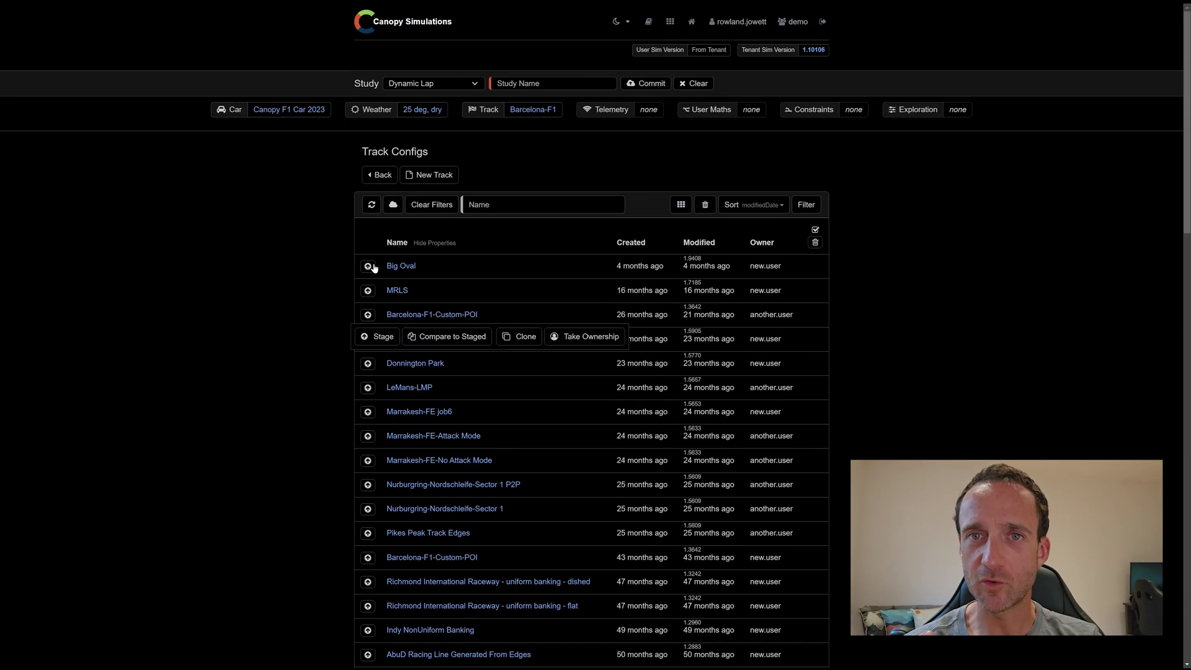
Name the Dynamic Lap study "Canopy F1 Barcelona" and commit it
click(555, 83)
click(562, 105)
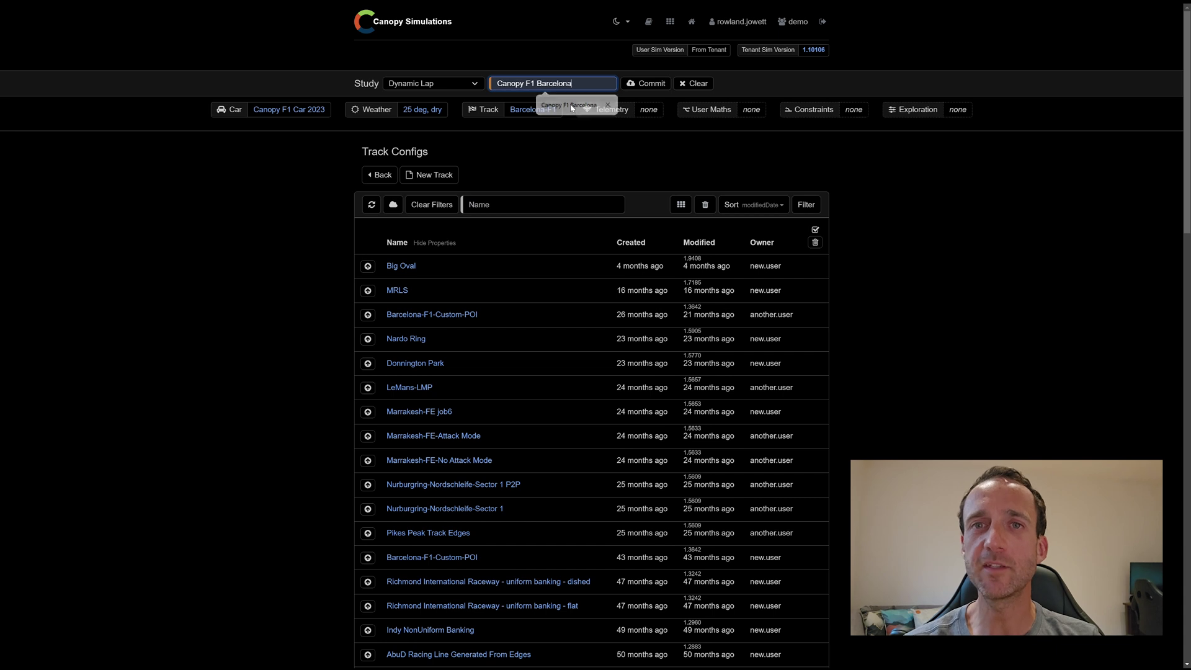
click(650, 84)
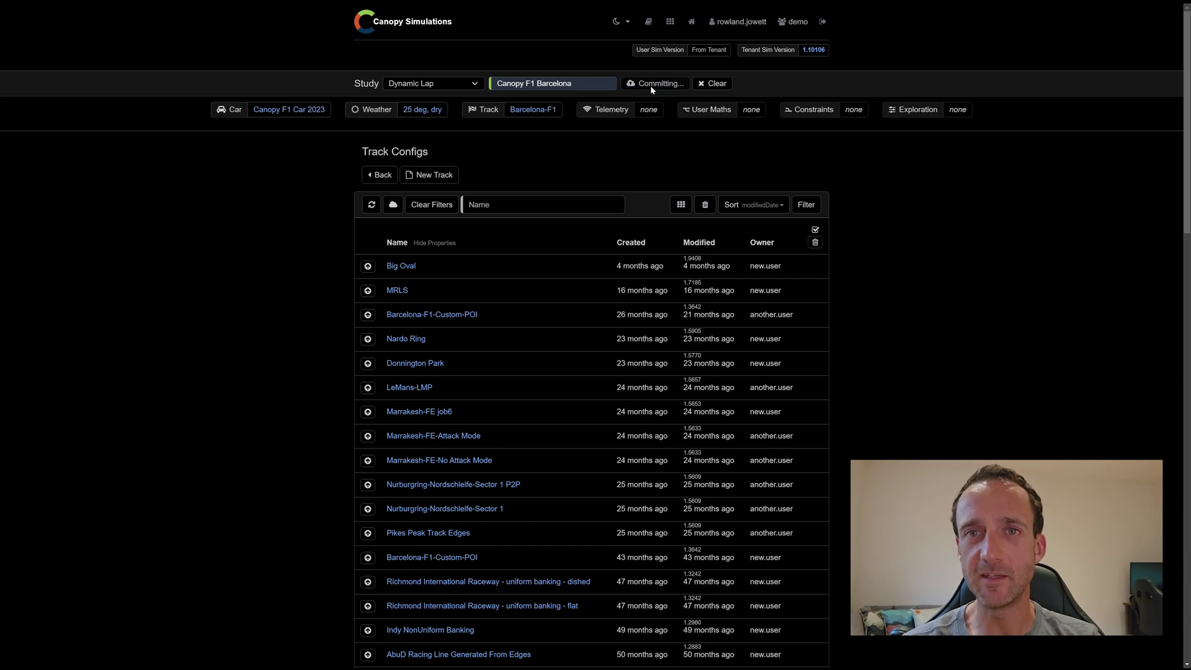
Open the staged Canopy F1 Car 2023 snapshot, look over its parameter groups and run the car verification
mouse_move(285, 112)
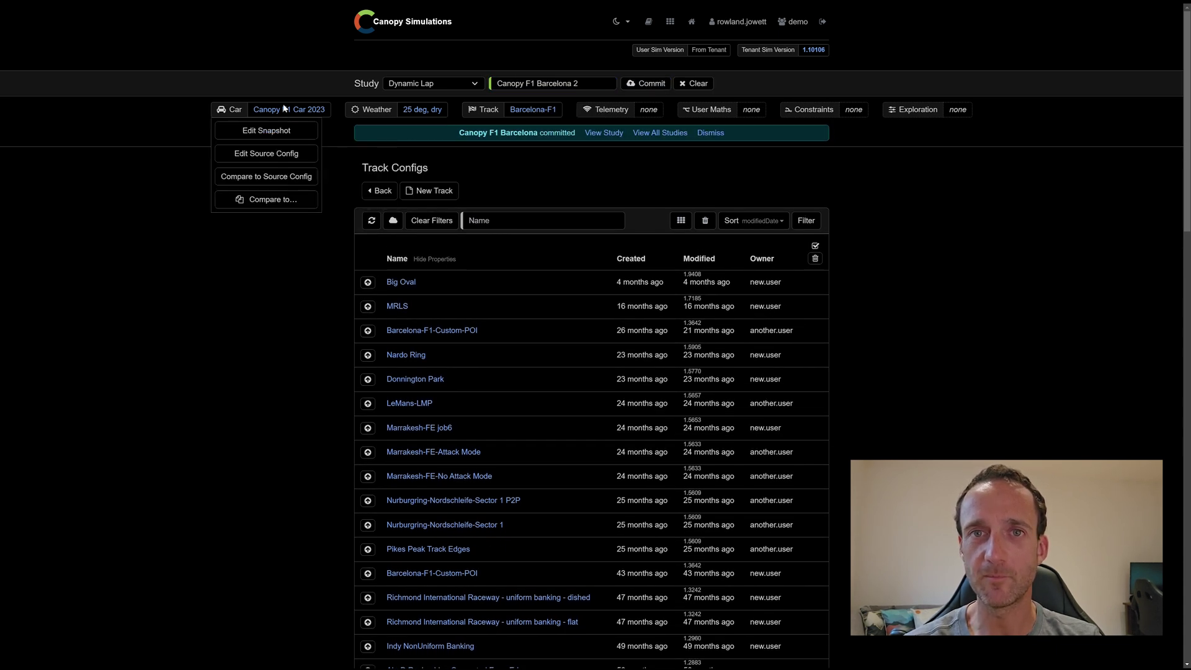
click(285, 112)
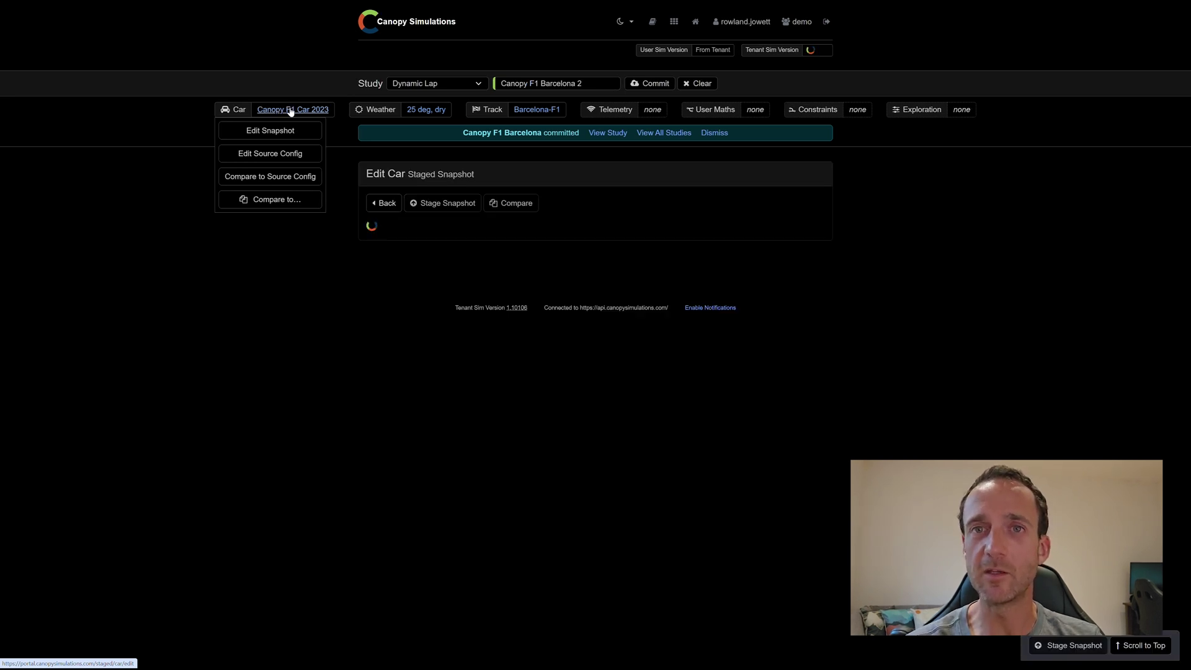
scroll(341, 243, down, 3)
scroll(341, 243, down, 1)
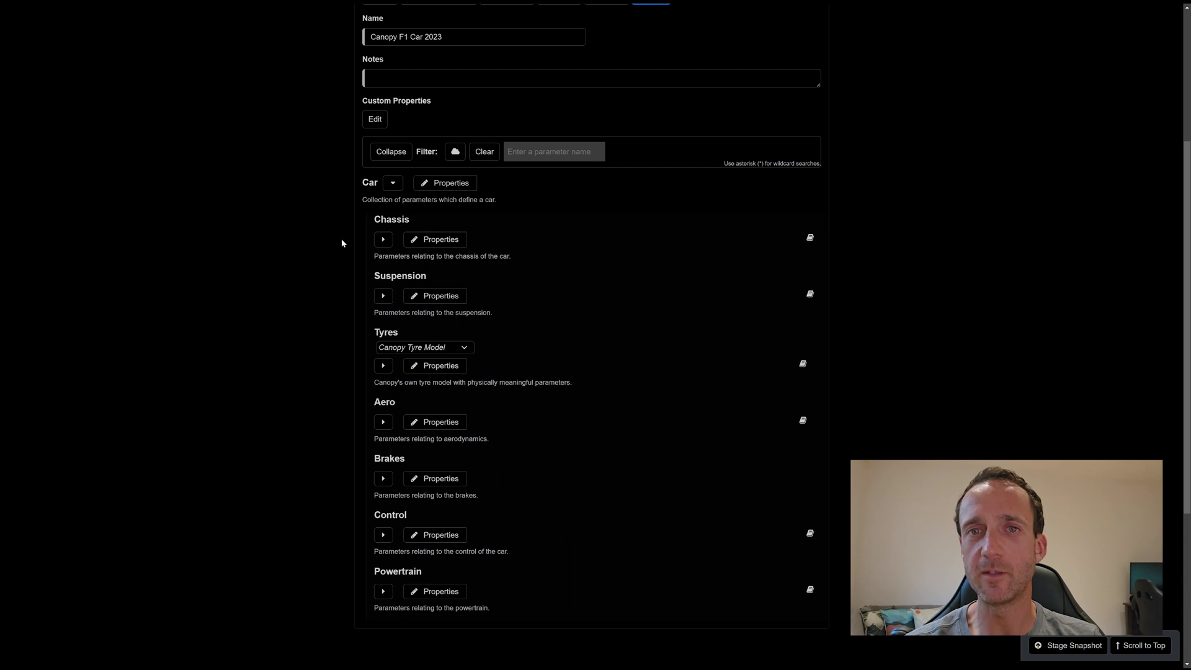
scroll(342, 243, up, 4)
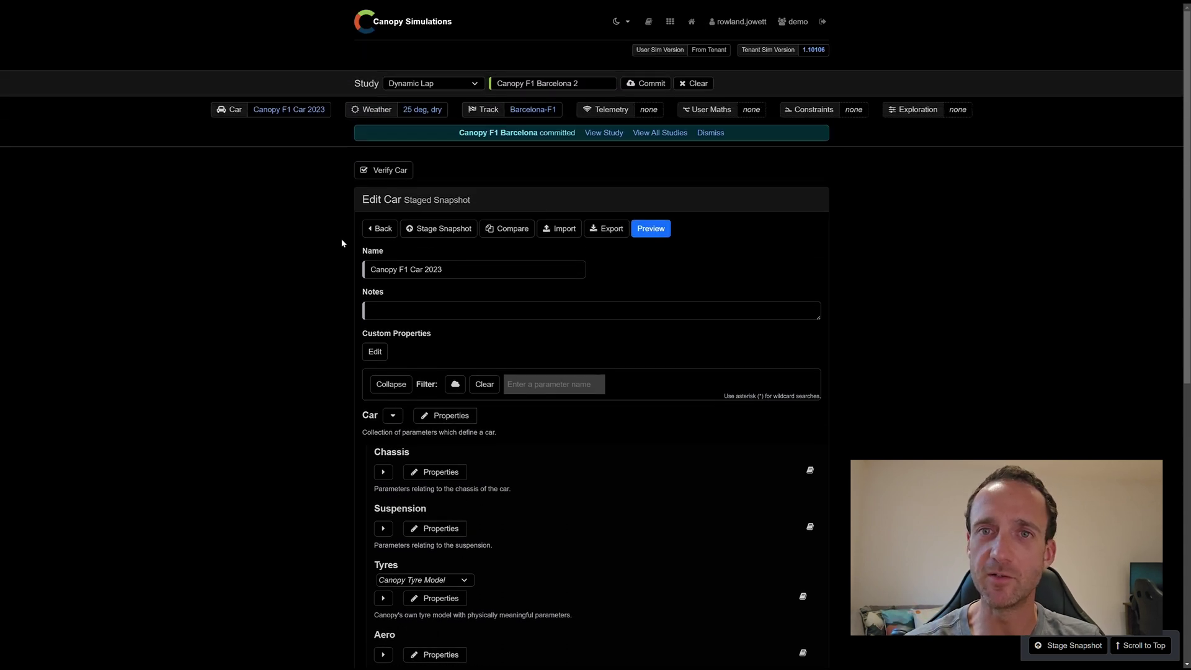
click(387, 170)
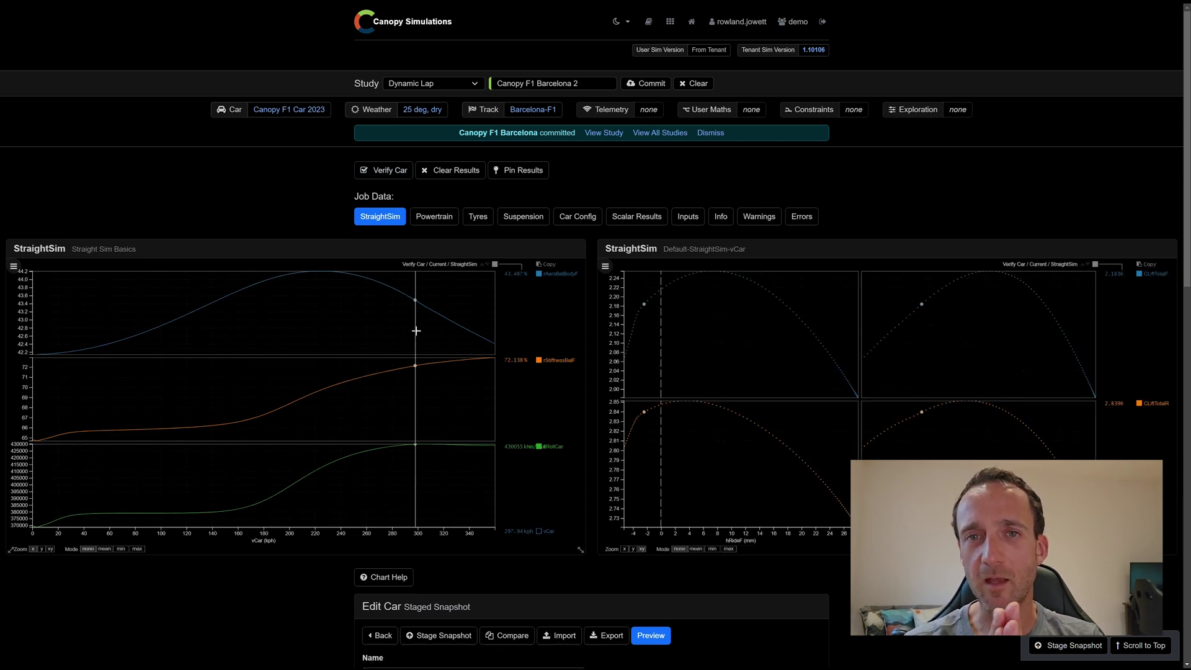
Examine the powertrain and tyre charts in the car verification results
click(437, 223)
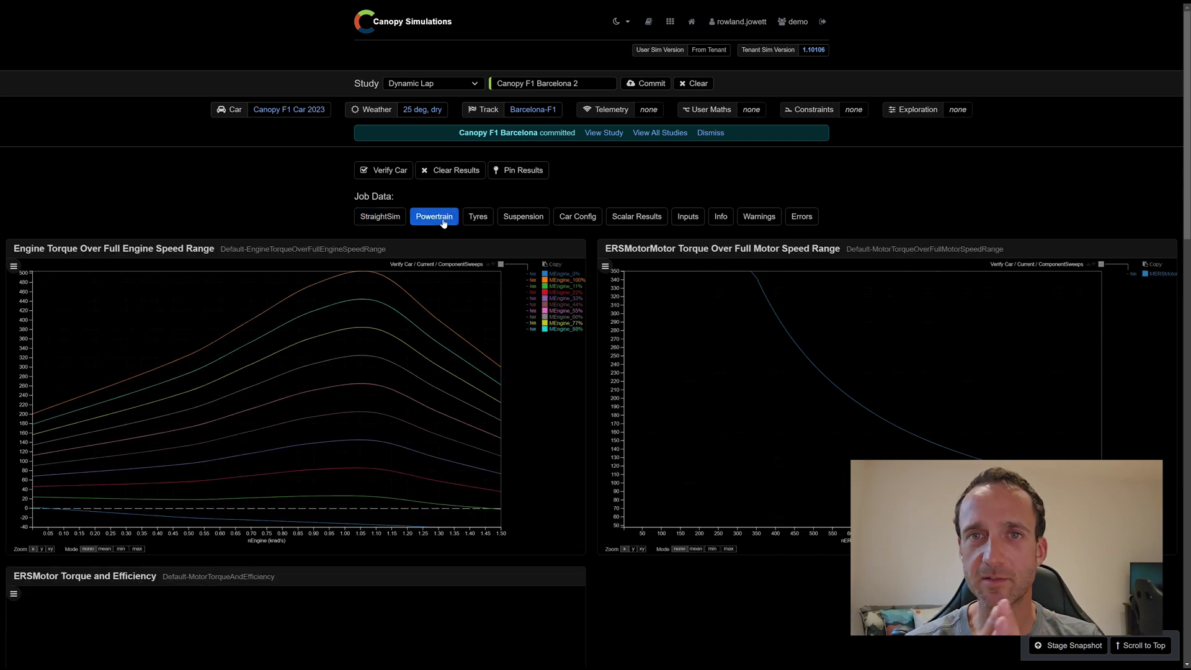
click(476, 219)
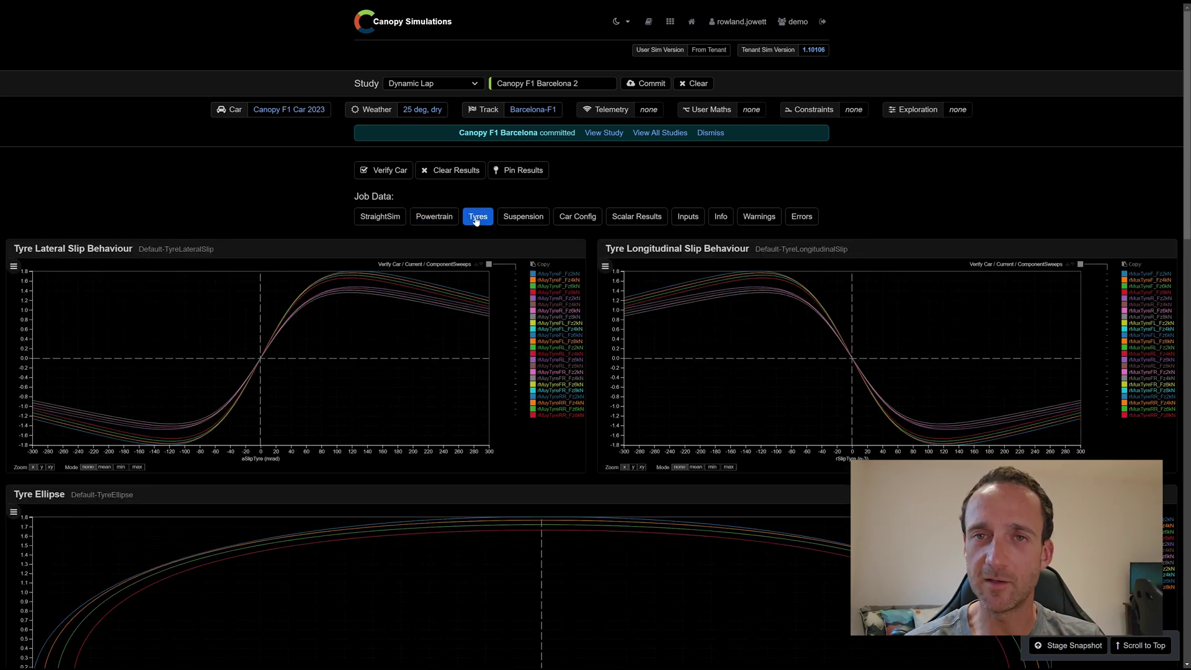
scroll(476, 221, down, 4)
scroll(476, 221, up, 4)
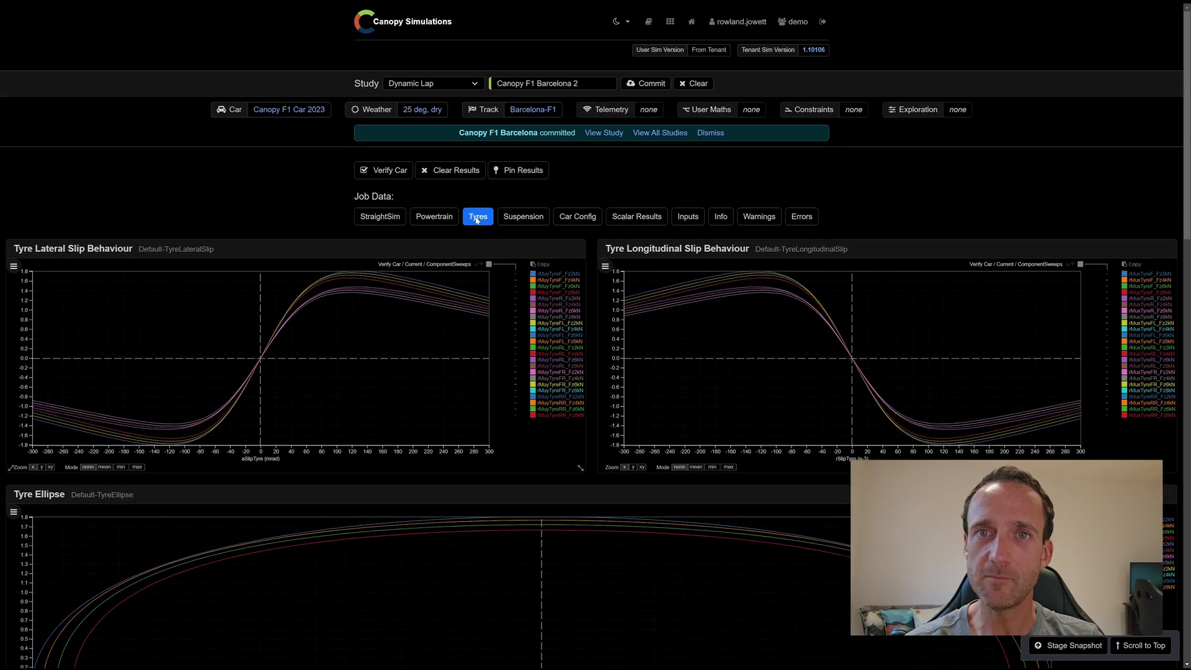
Examine the suspension kinematics charts and the 3D suspension preview of the car config in the verification results
click(520, 219)
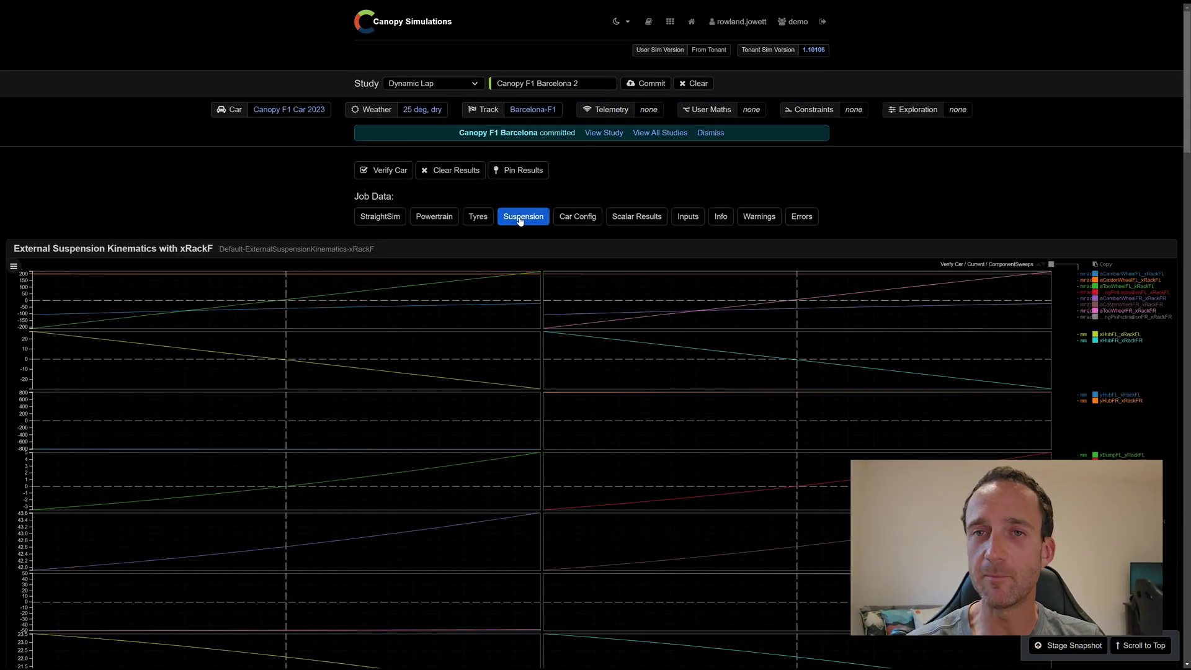
scroll(520, 220, down, 5)
scroll(520, 221, down, 4)
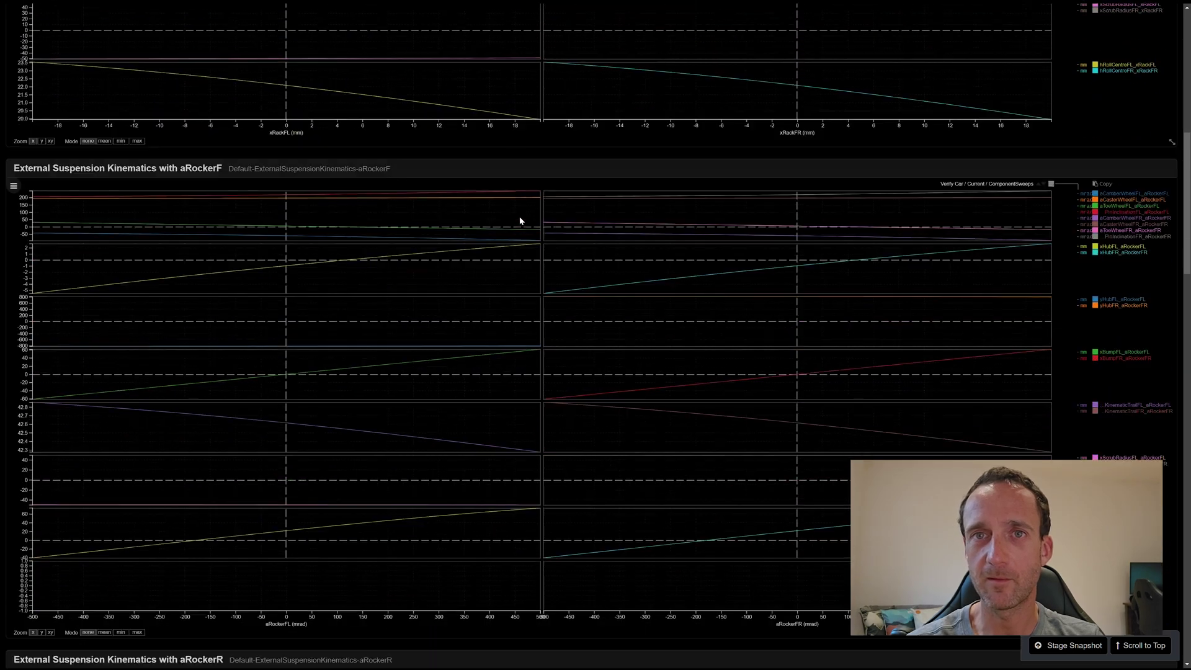
scroll(520, 220, up, 10)
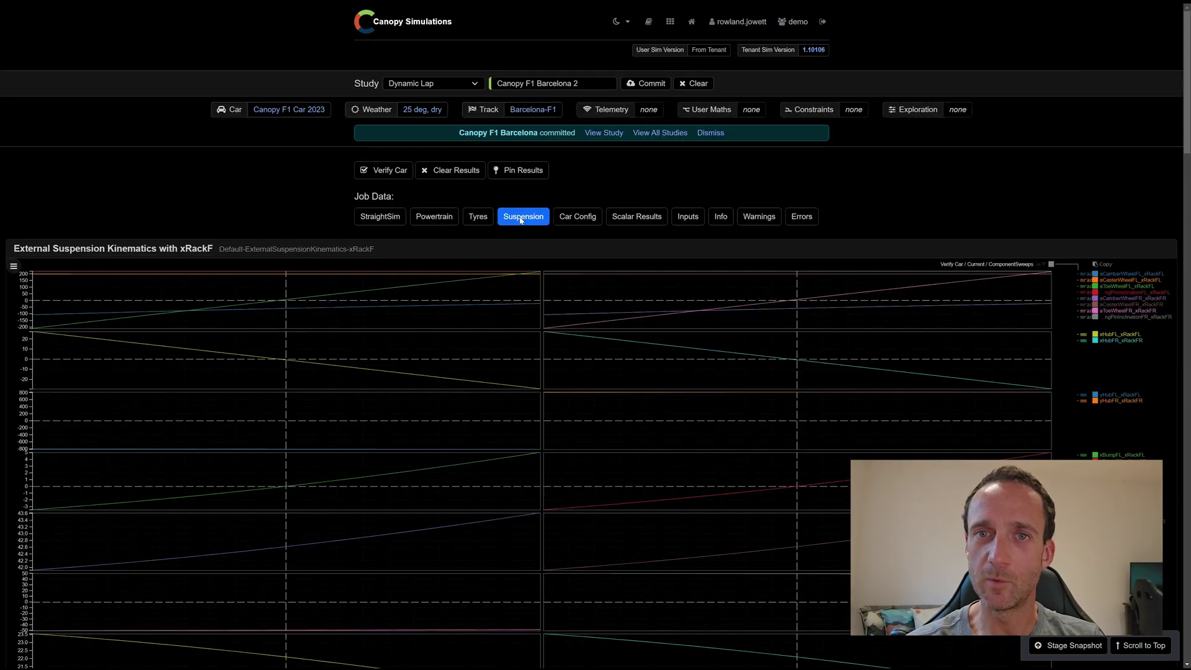
click(582, 217)
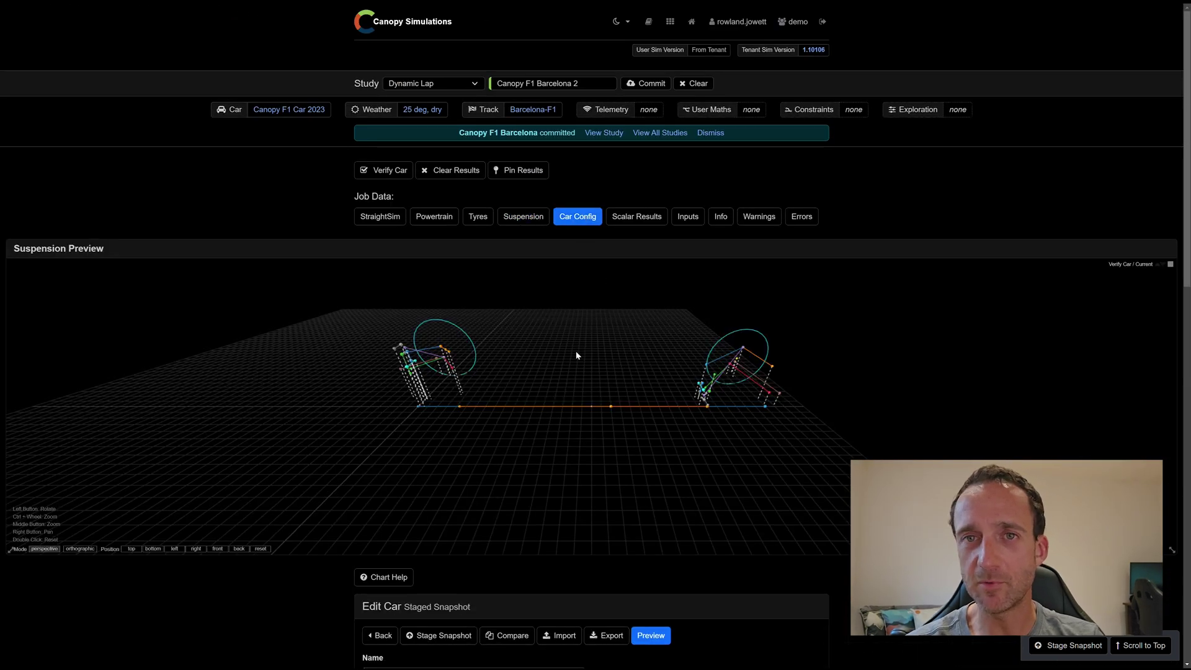
drag(577, 353, 904, 457)
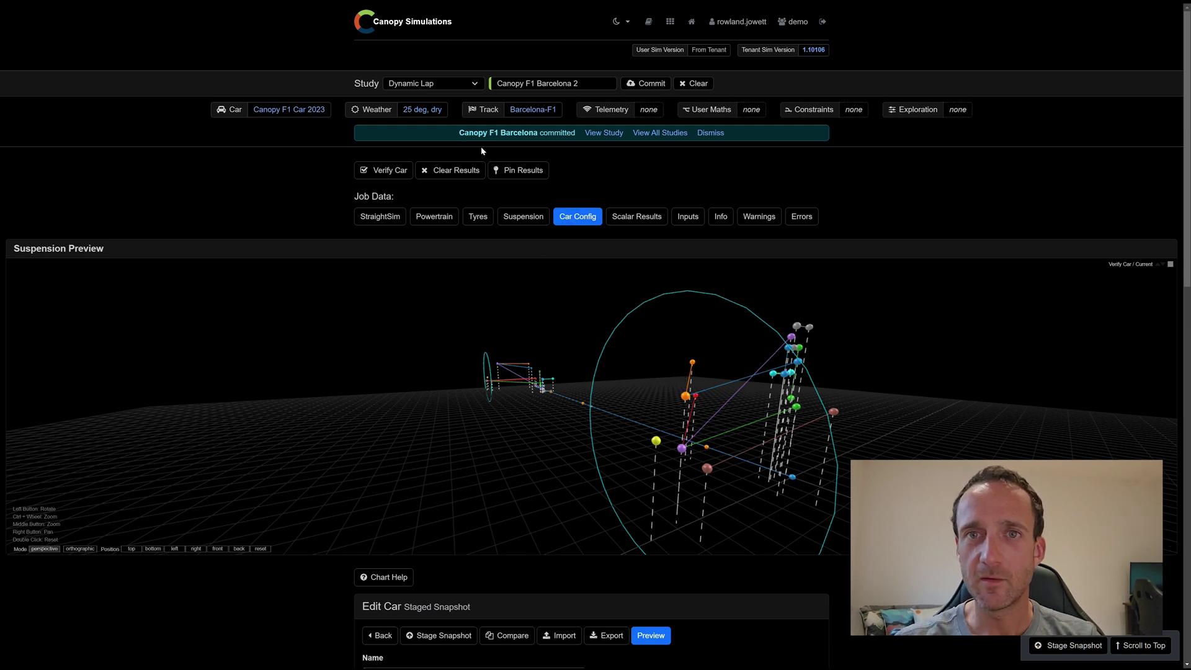
Open the staged Barcelona-F1 track snapshot and examine its Racing Line and Outline definitions
mouse_move(479, 116)
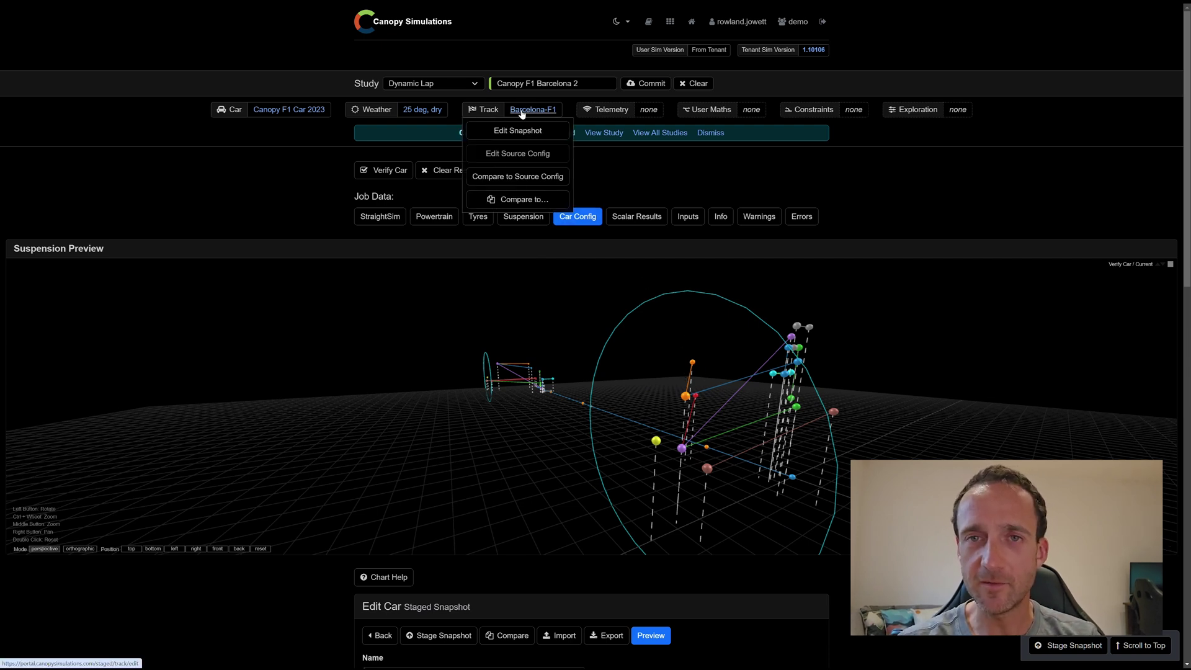
click(521, 110)
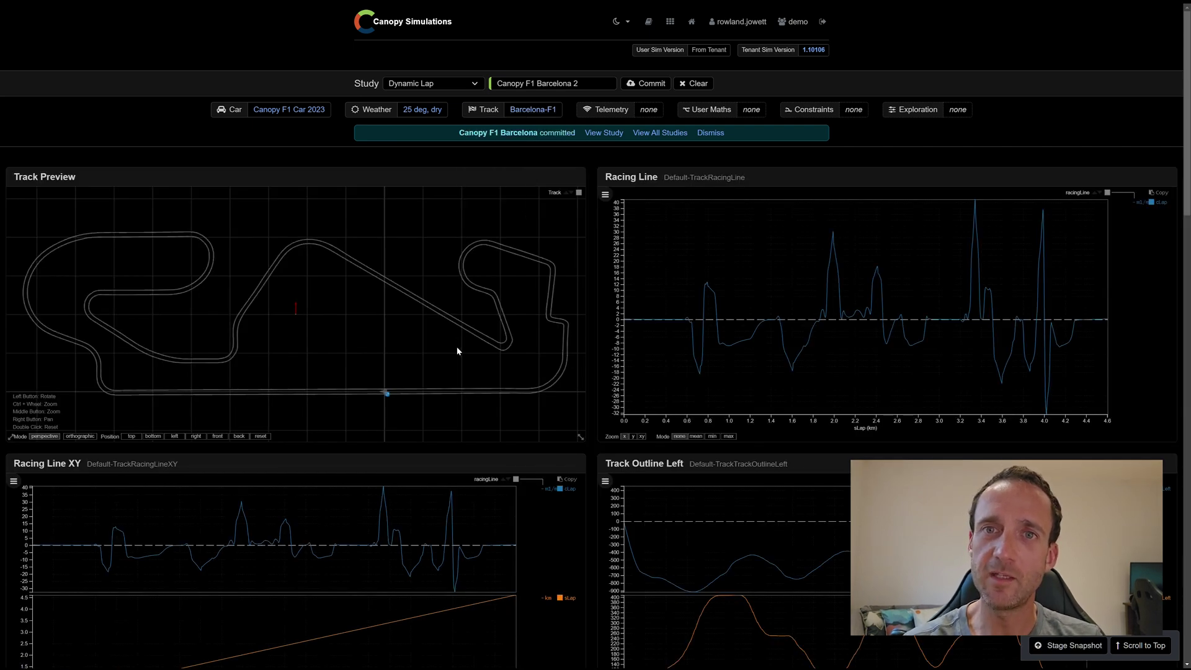
scroll(457, 352, down, 15)
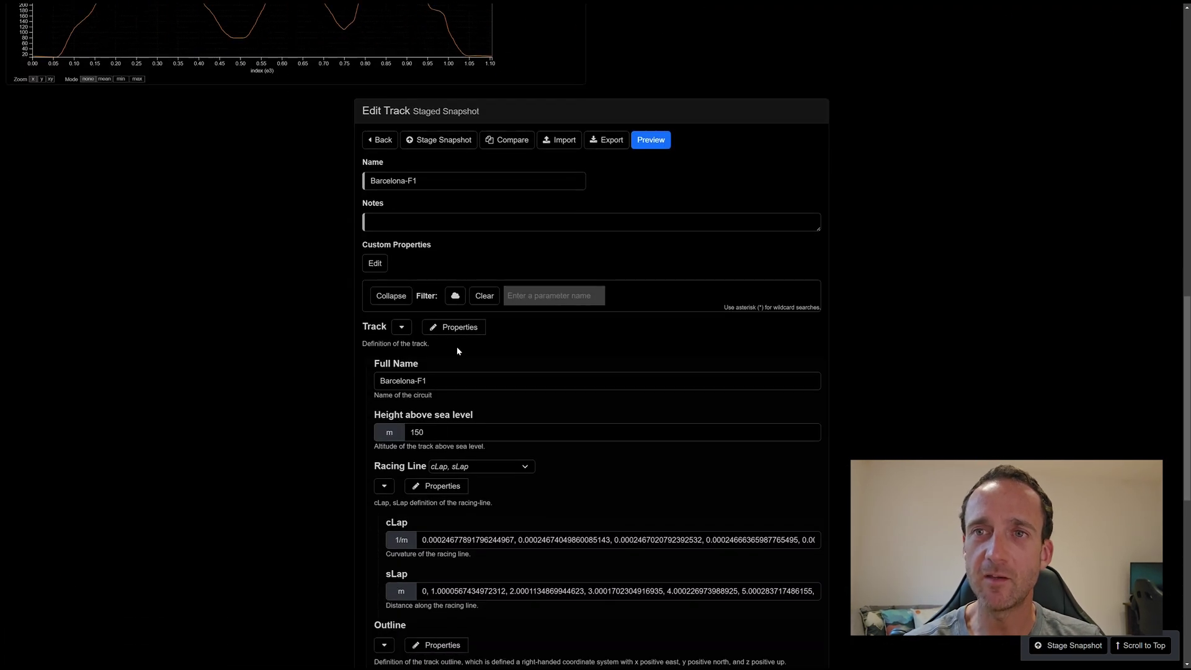
scroll(457, 351, down, 3)
mouse_move(377, 243)
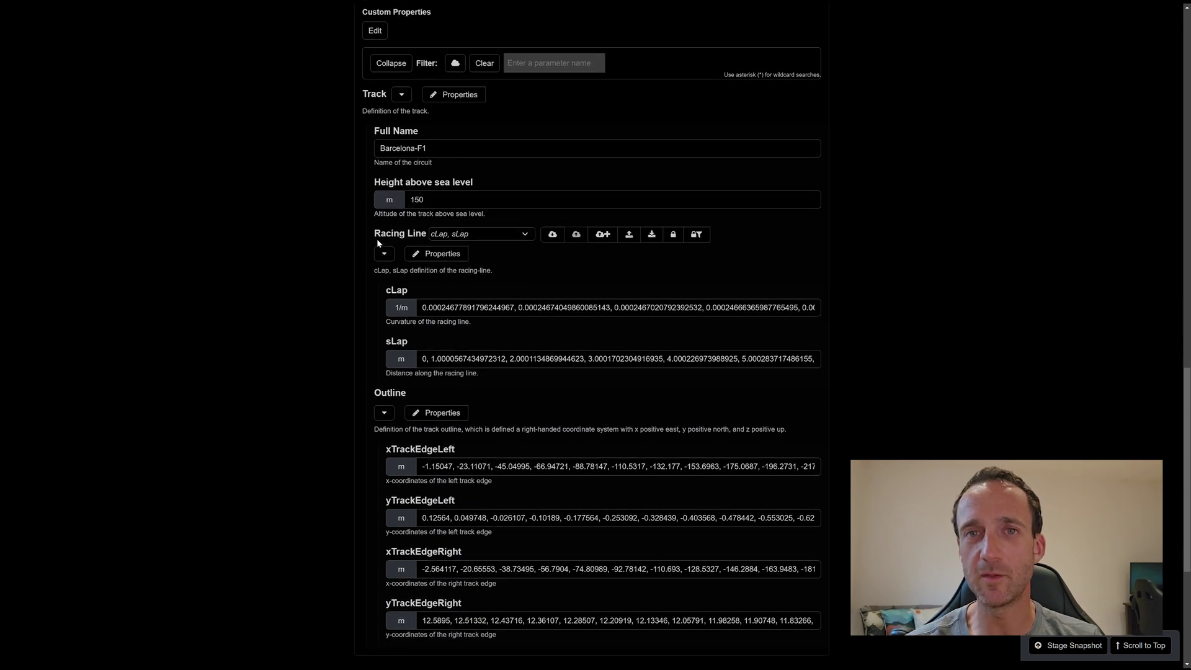
drag(375, 234, 428, 234)
mouse_move(375, 396)
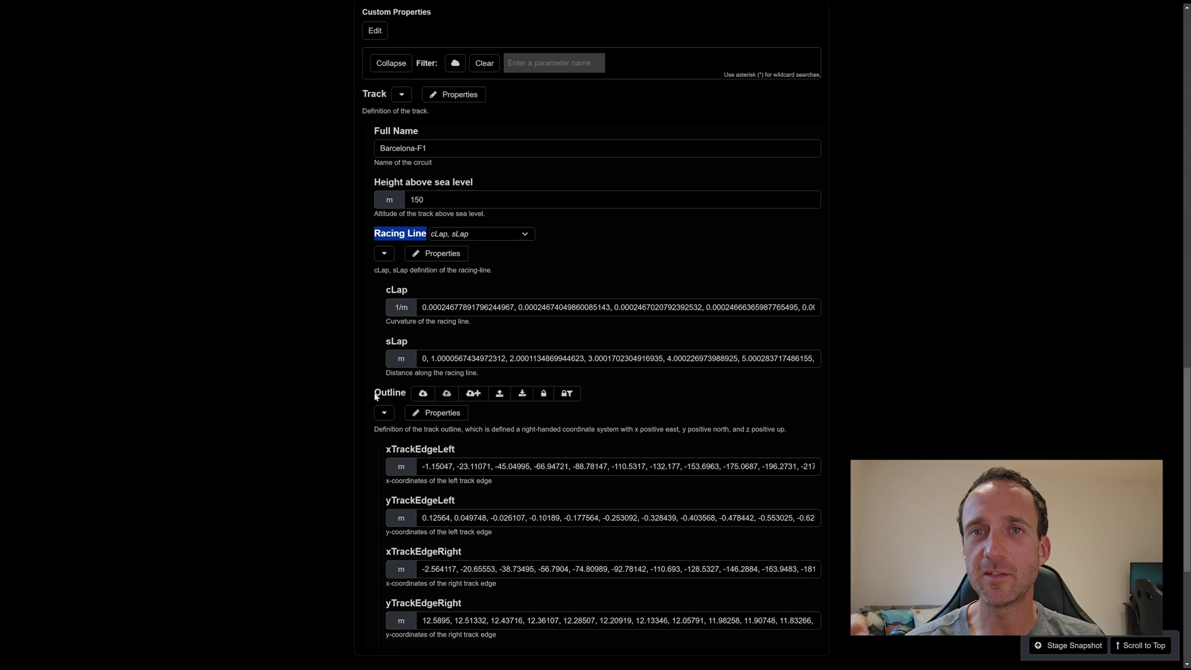
drag(375, 395, 410, 395)
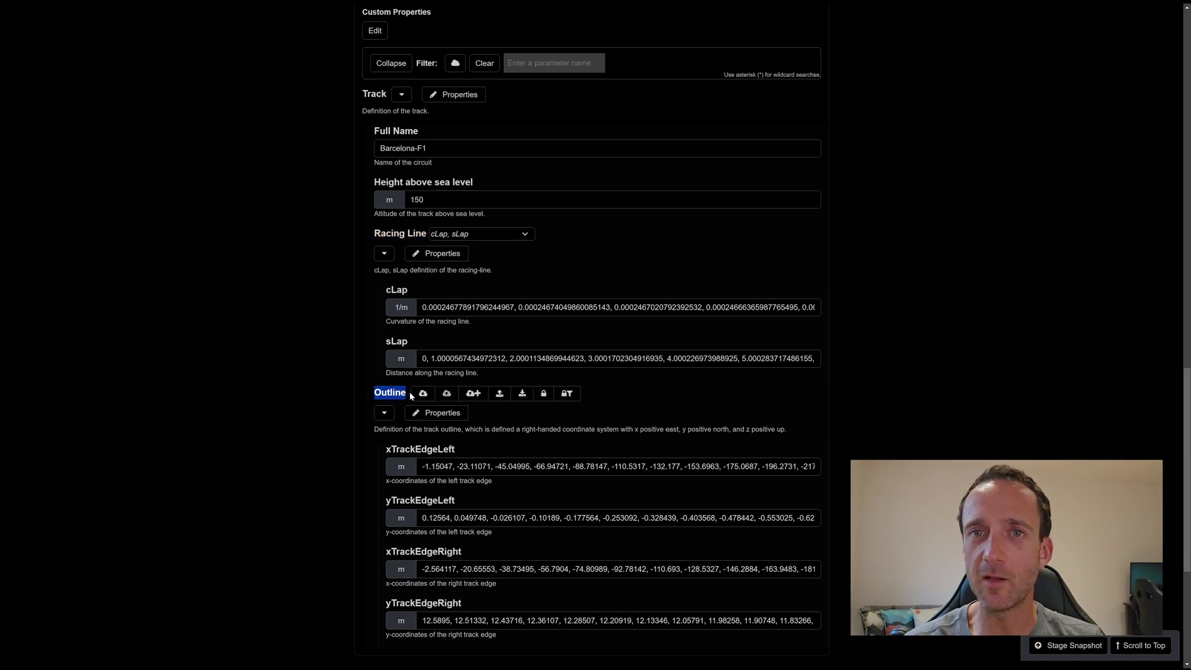
Inspect the Barcelona-F1 circuit in the 3D Track Preview from an angled perspective
scroll(407, 393, up, 15)
scroll(408, 396, up, 3)
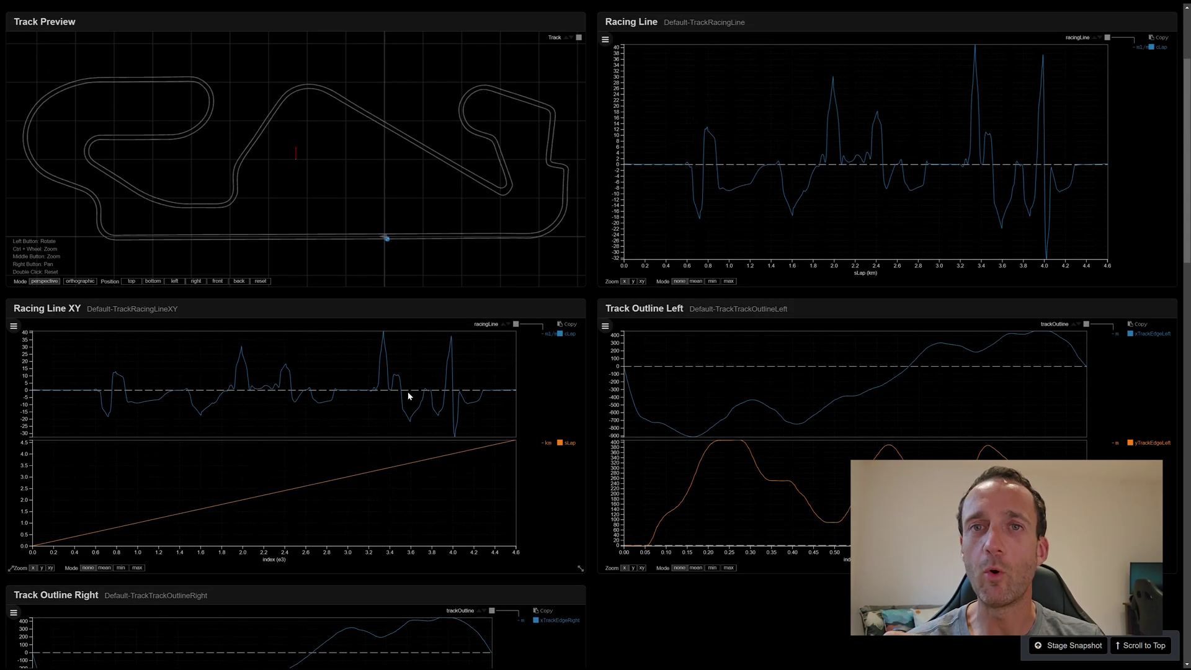
drag(461, 321, 519, 284)
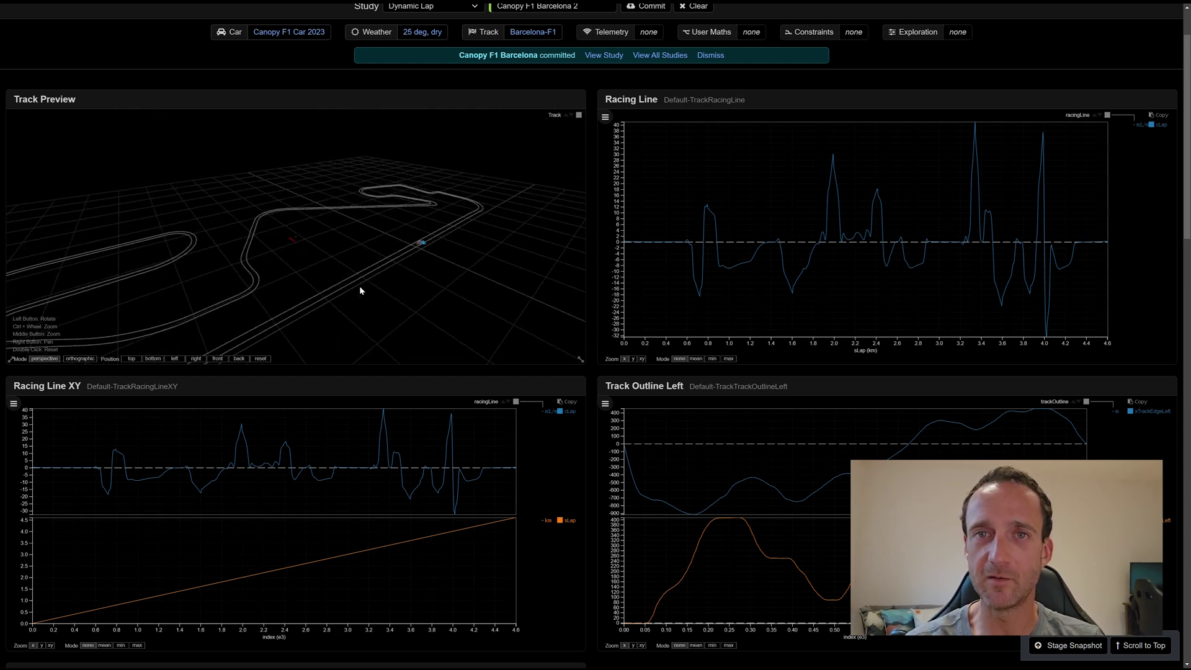
scroll(392, 216, up, 2)
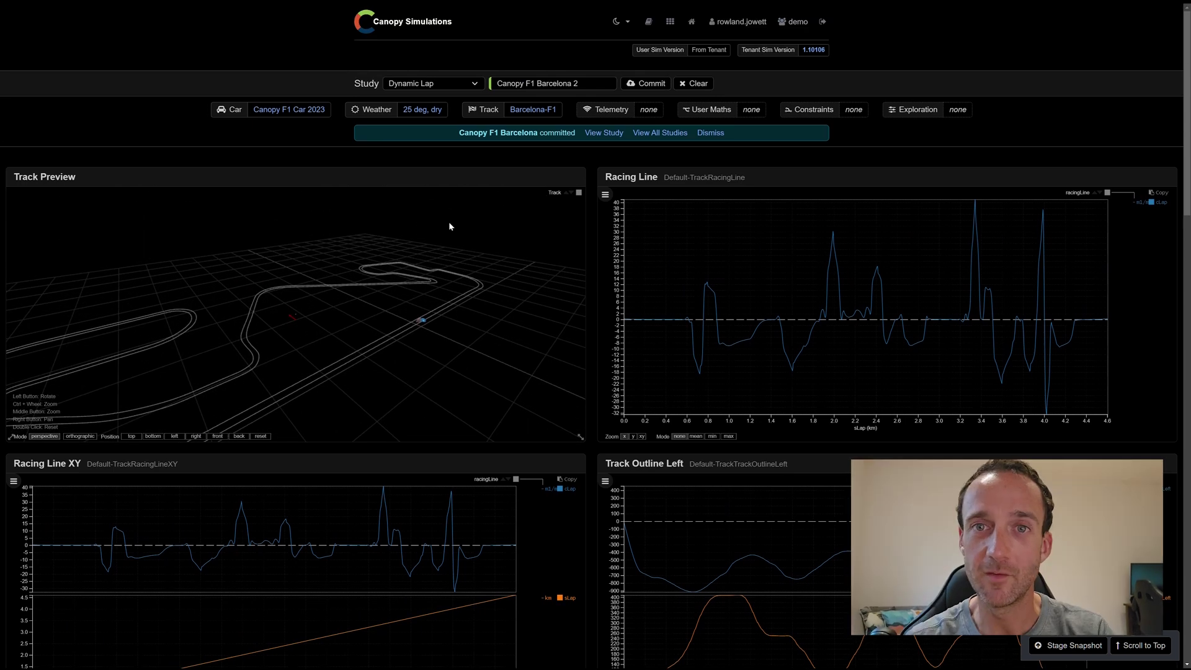
Open the committed Canopy F1 Barcelona study and set the pBrakeTotal units to bar in the DynamicLap chart
click(602, 134)
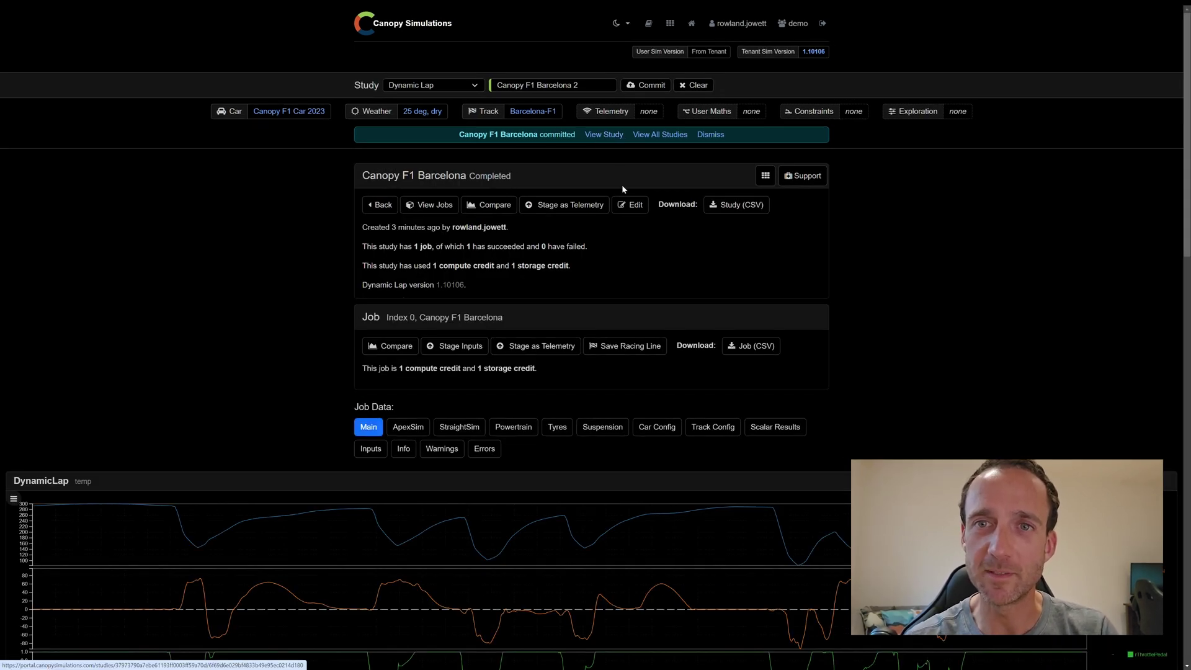
scroll(626, 249, down, 5)
scroll(631, 283, down, 1)
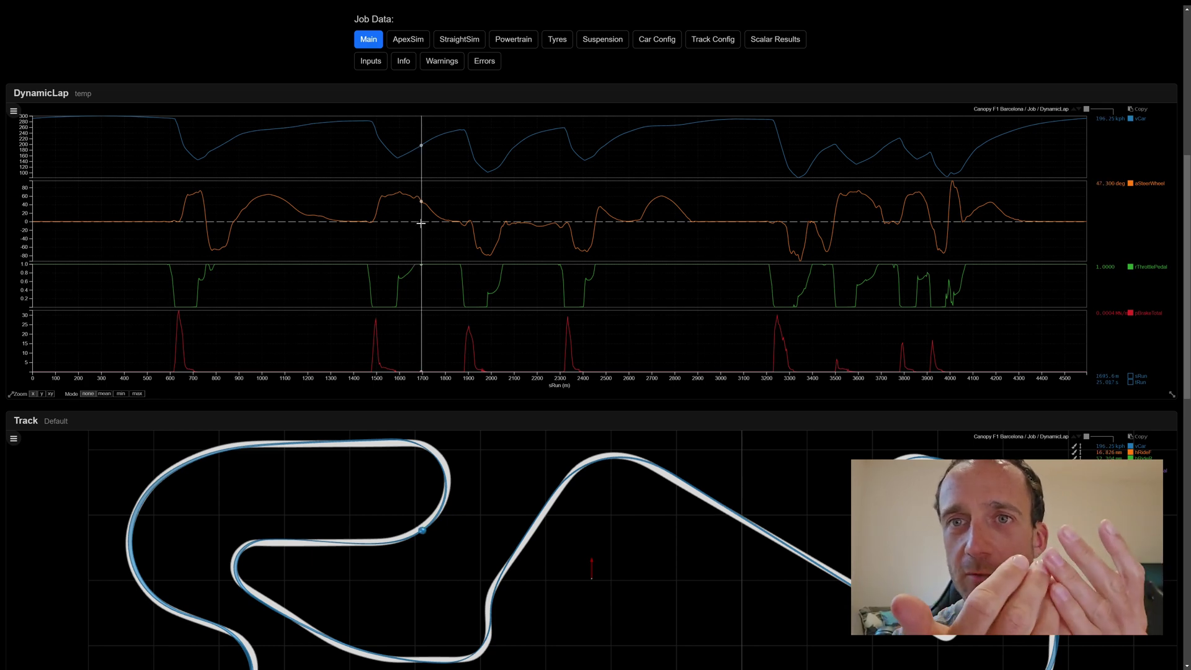
click(1126, 317)
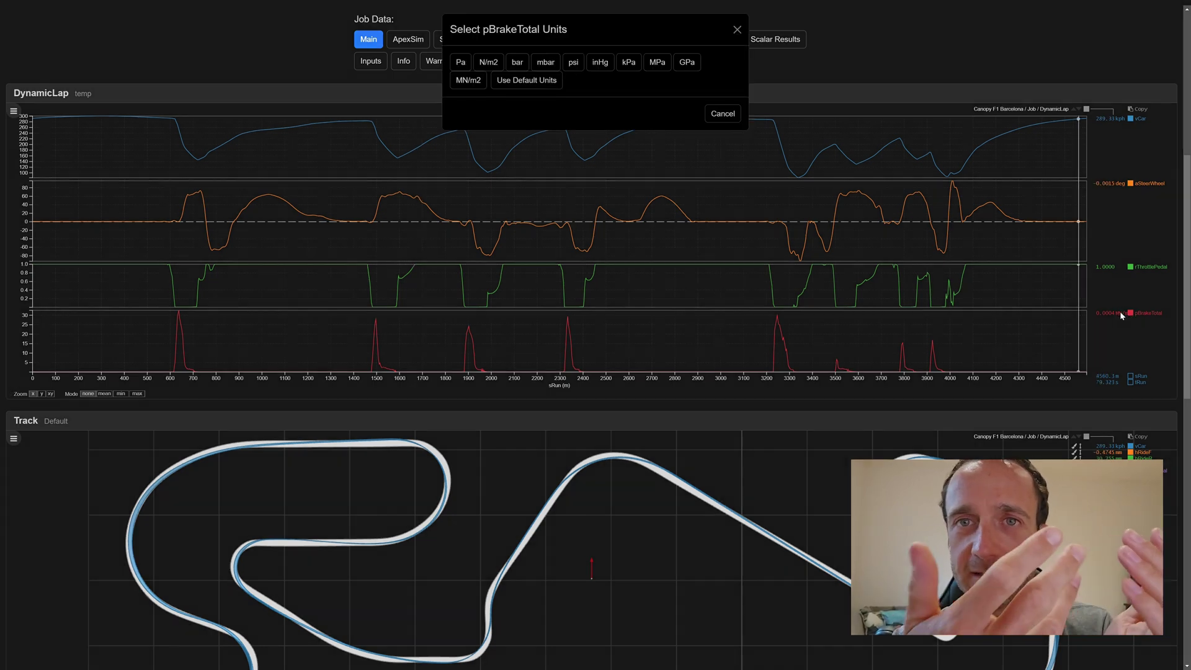
click(512, 57)
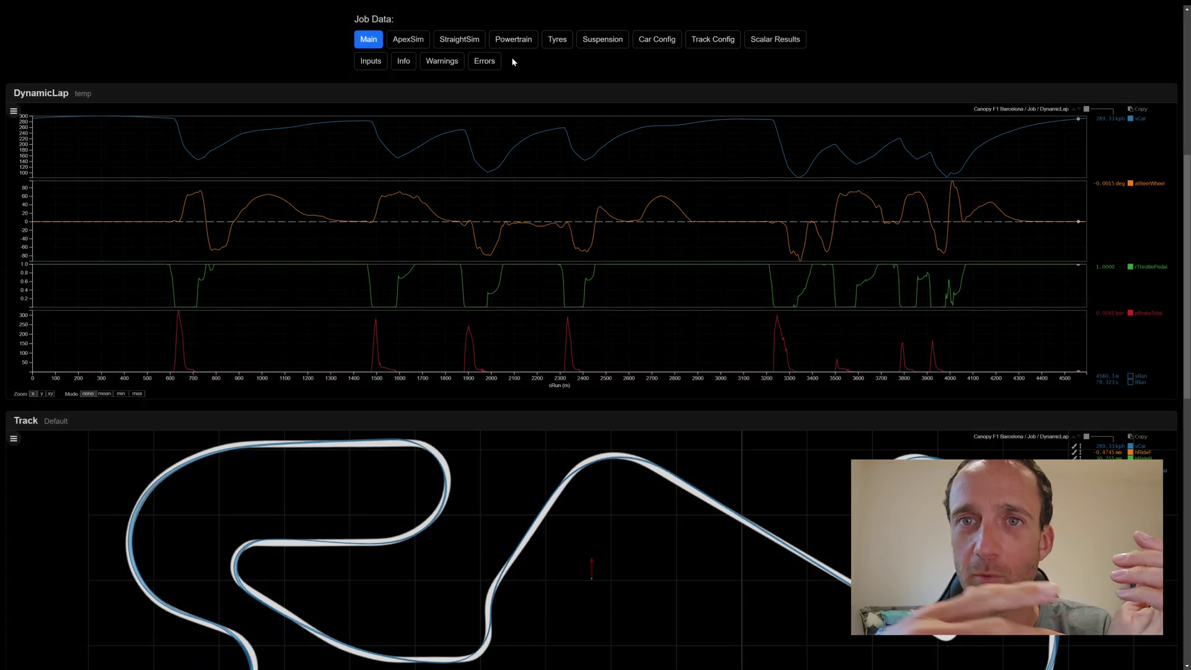